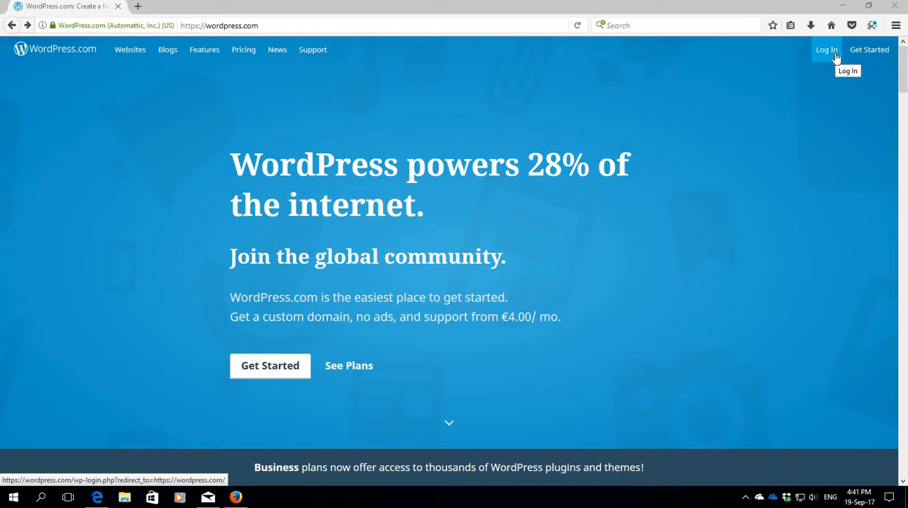
Step: Start creating a new WordPress.com site as a blog and choose the Libretto theme
{"action": "left_click", "coordinate": [269, 368]}
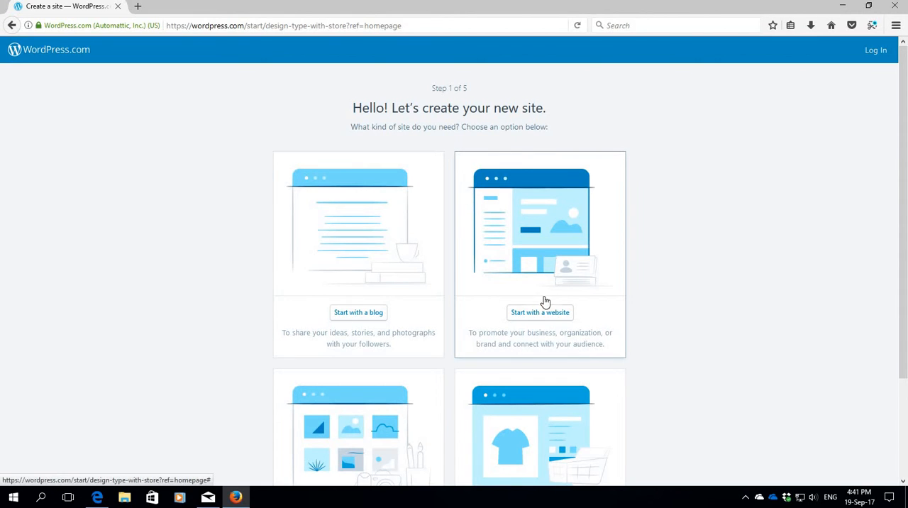
{"action": "scroll", "coordinate": [549, 312], "scroll_direction": "down", "scroll_amount": 3}
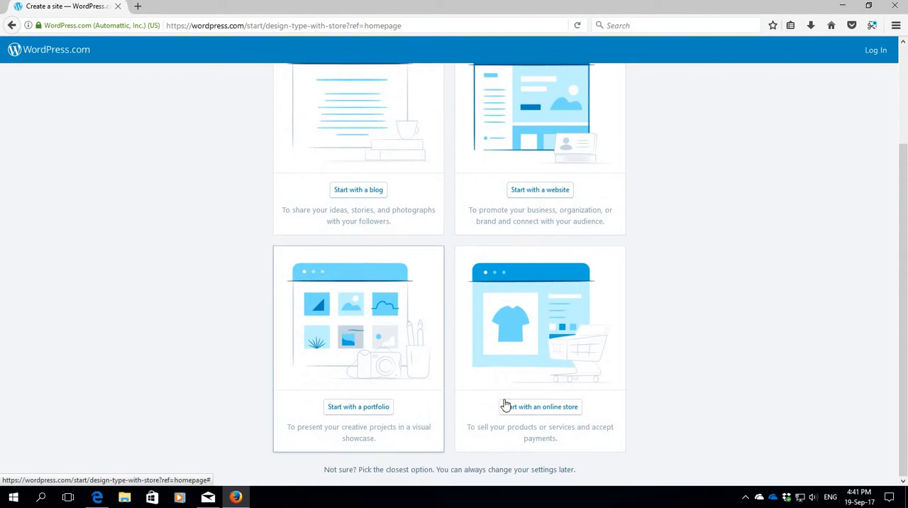
{"action": "scroll", "coordinate": [526, 402], "scroll_direction": "up", "scroll_amount": 3}
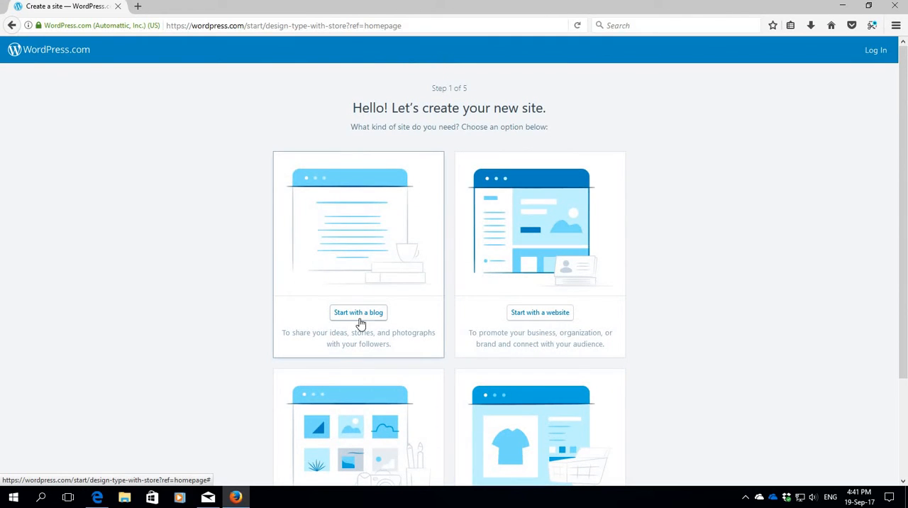
{"action": "left_click", "coordinate": [359, 317]}
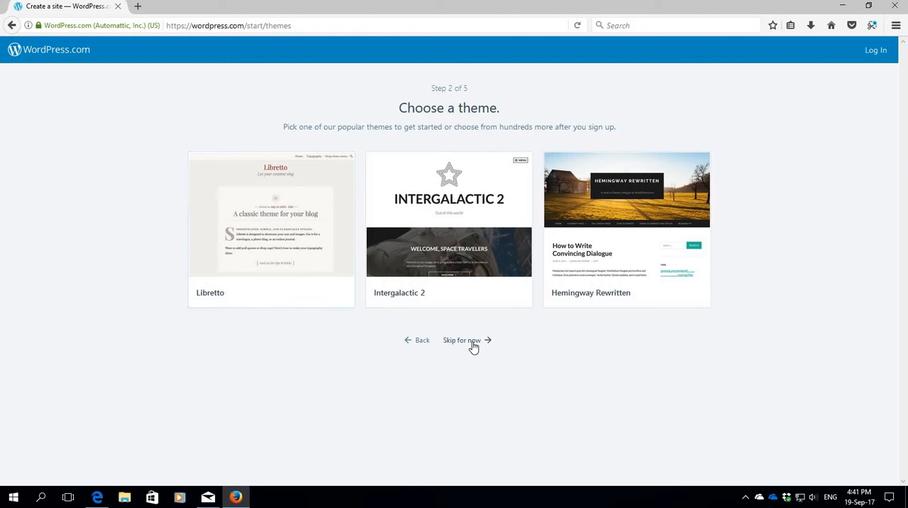
{"action": "left_click", "coordinate": [295, 251]}
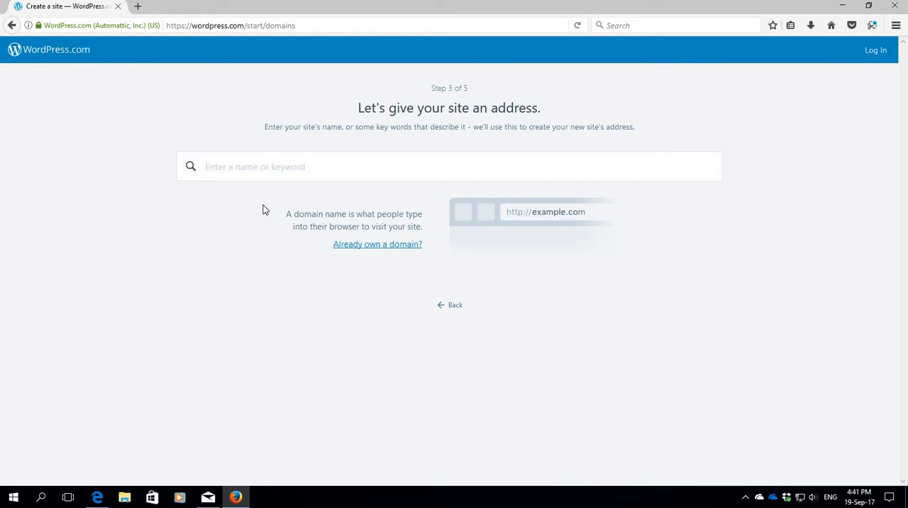
Step: Search for a site address using "RSS - " plus the owner's full name, choosing the free wordpress.com address and the Free plan
{"action": "type", "text": "R"}
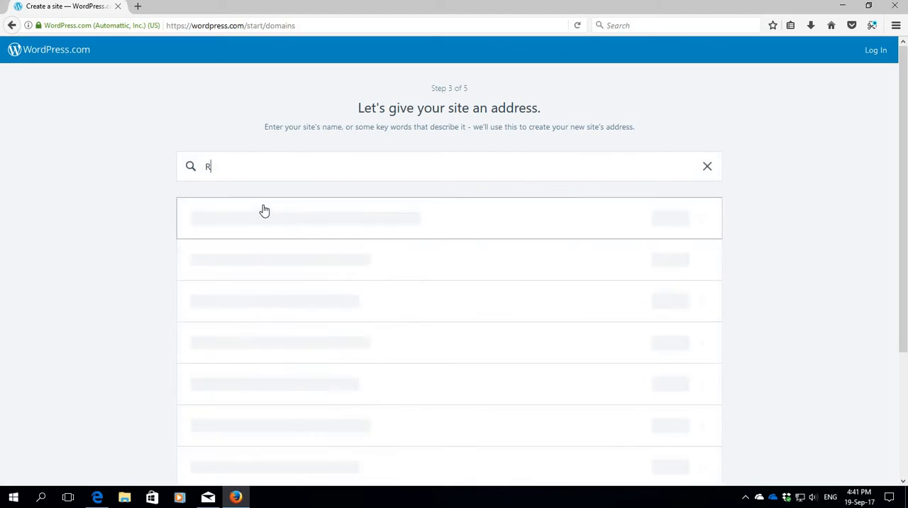
{"action": "type", "text": "SS - "}
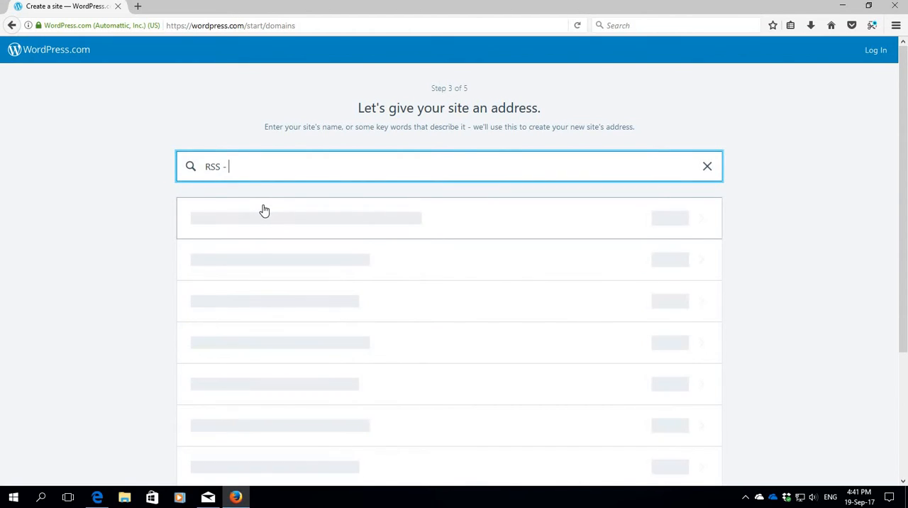
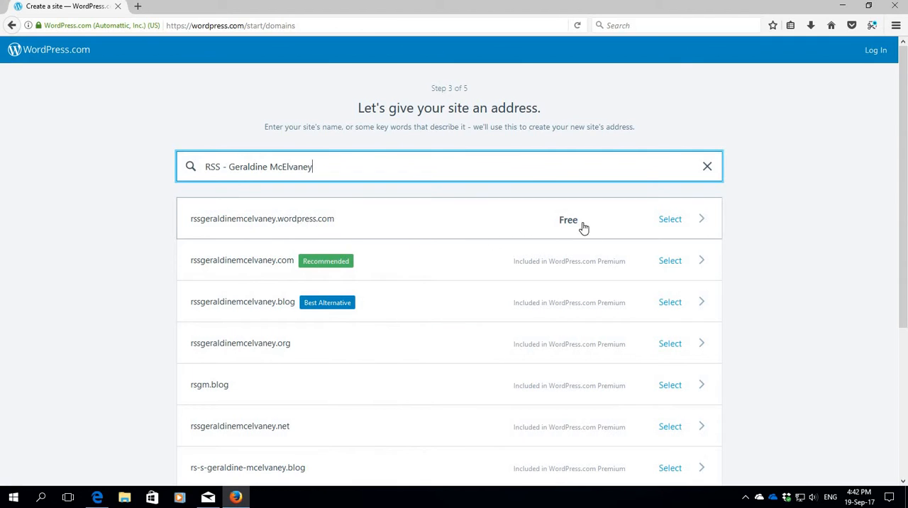
{"action": "left_click", "coordinate": [671, 220]}
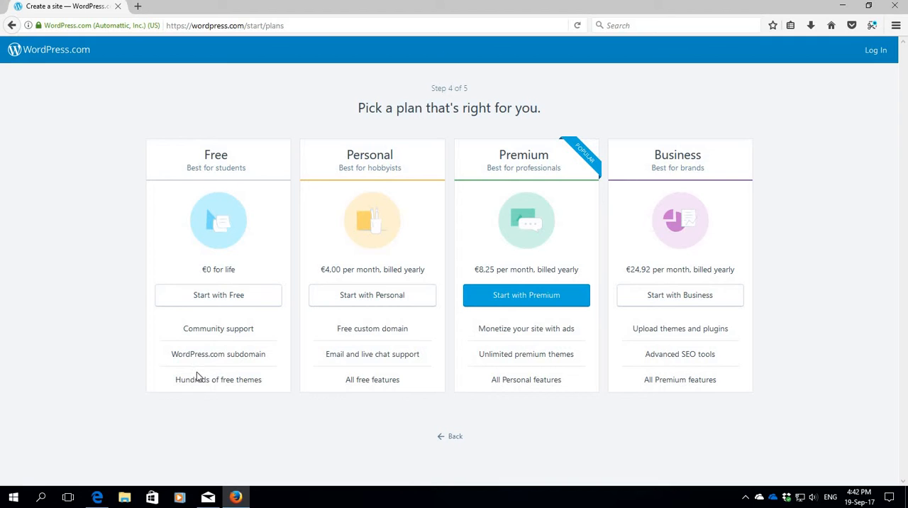
{"action": "left_click", "coordinate": [215, 301]}
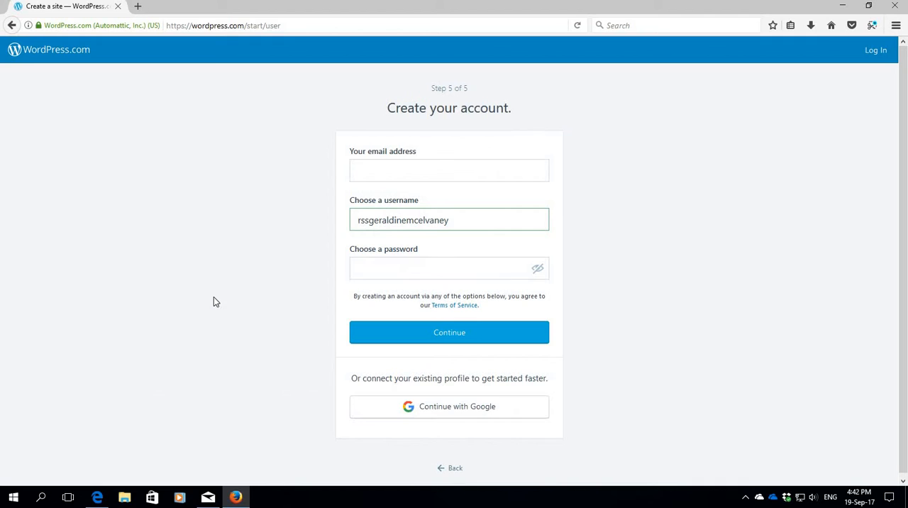
Step: Try to use the owner's Hotmail e-mail address for the new account
{"action": "left_click", "coordinate": [374, 177]}
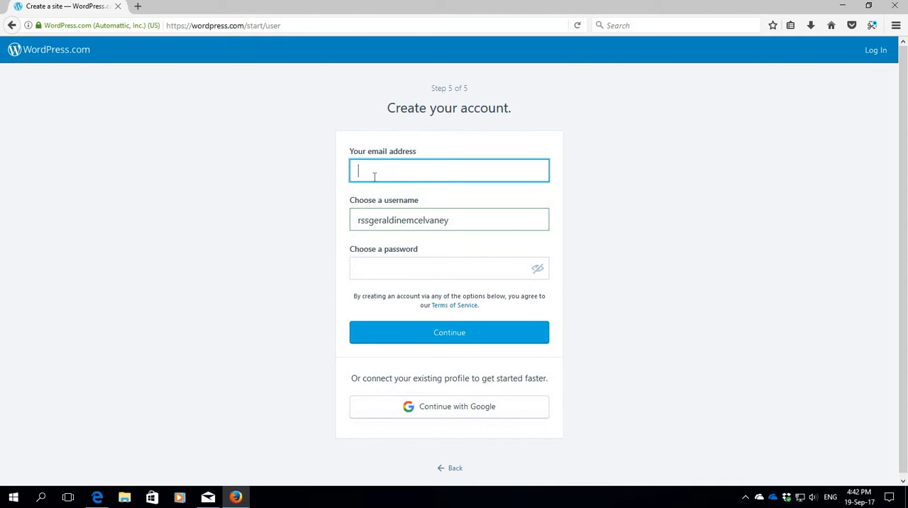
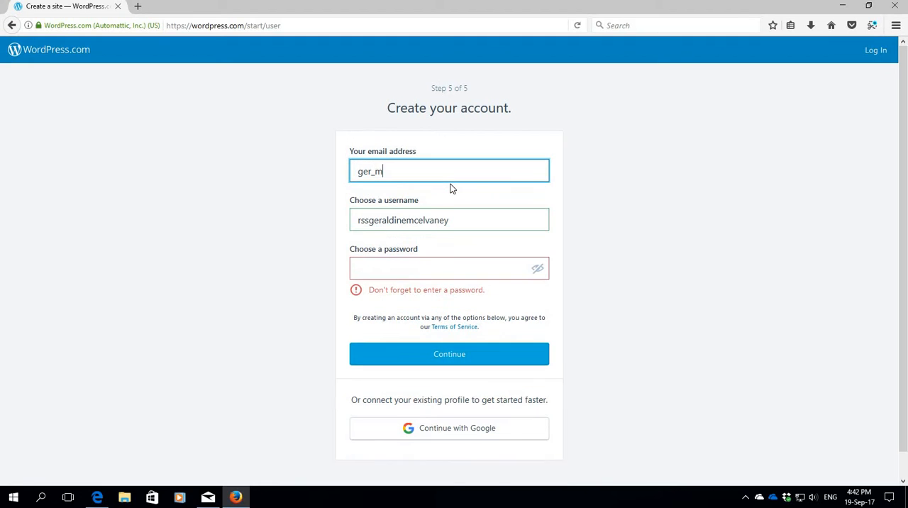
{"action": "left_click", "coordinate": [402, 275]}
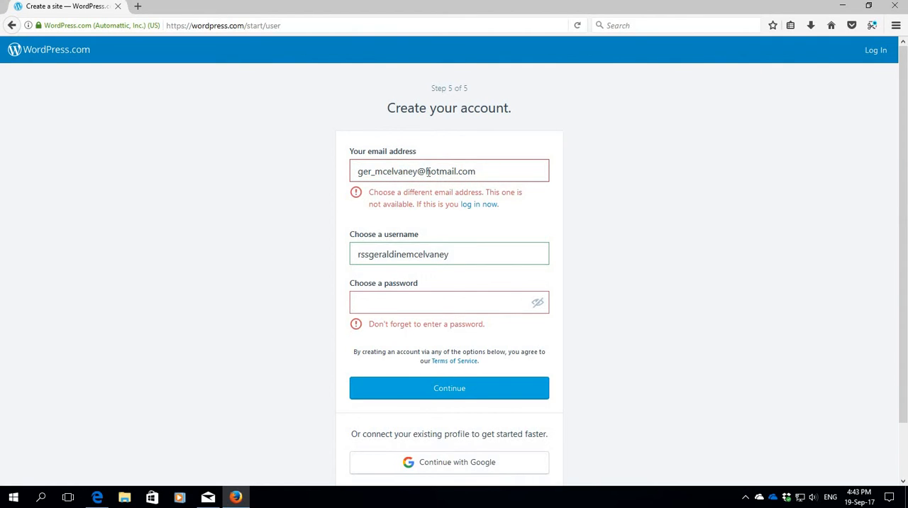
Step: Replace the account's e-mail address with the owner's alternative e-mail address
{"action": "left_click_drag", "start_coordinate": [506, 173], "coordinate": [317, 172]}
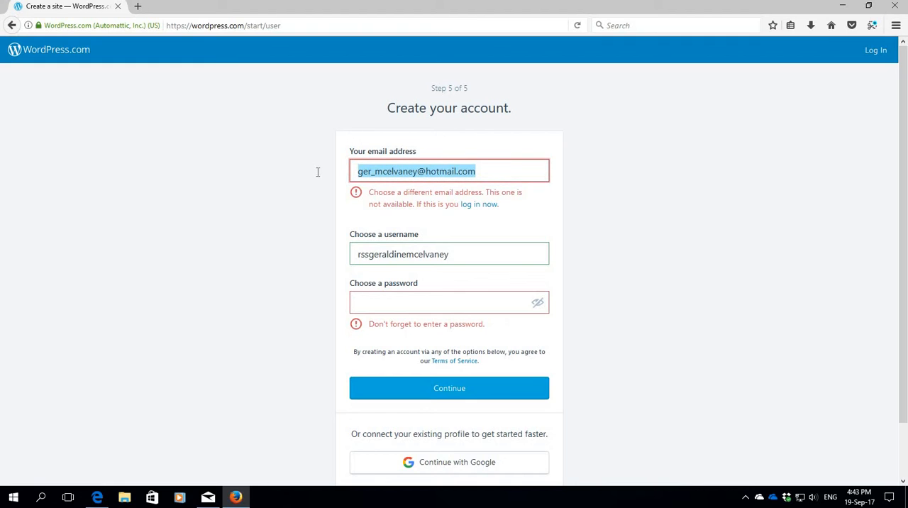
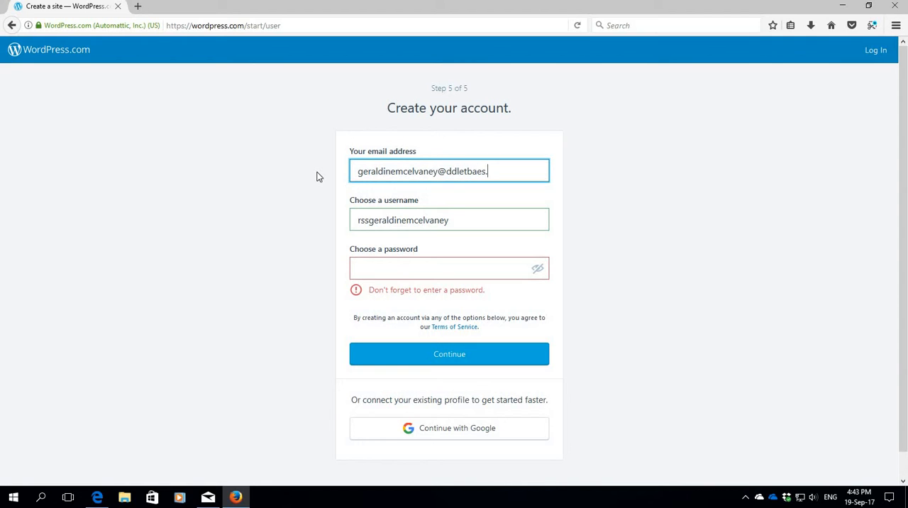
Step: Enter the account password, submit the registration and decline saving the login in the browser
{"action": "left_click", "coordinate": [387, 270]}
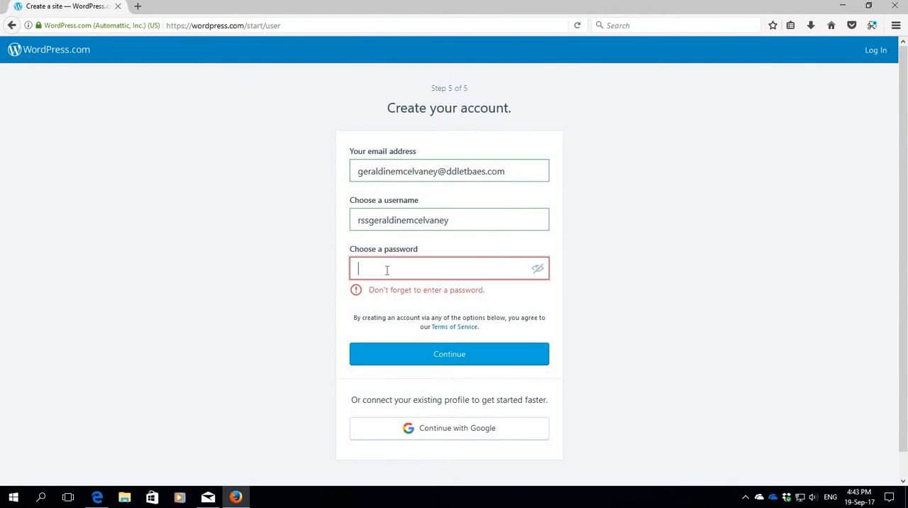
{"action": "type", "text": "•"}
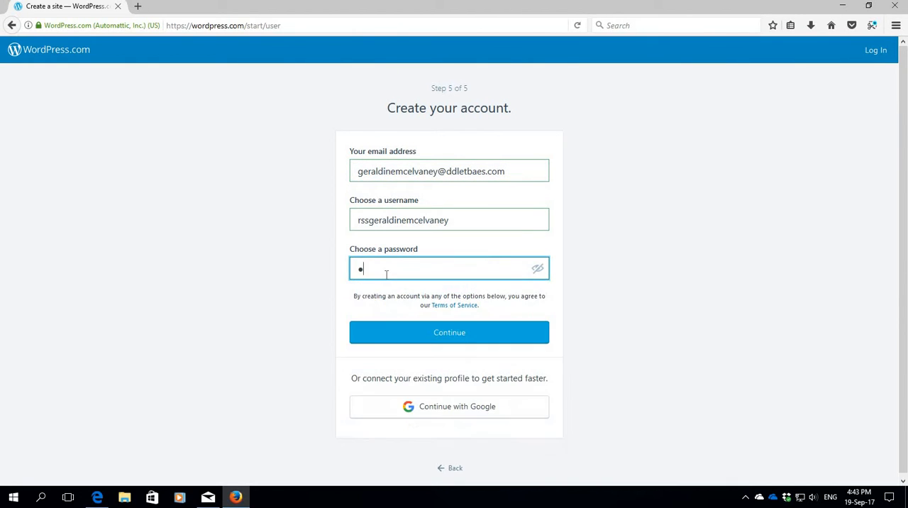
{"action": "type", "text": "•••••••••••••"}
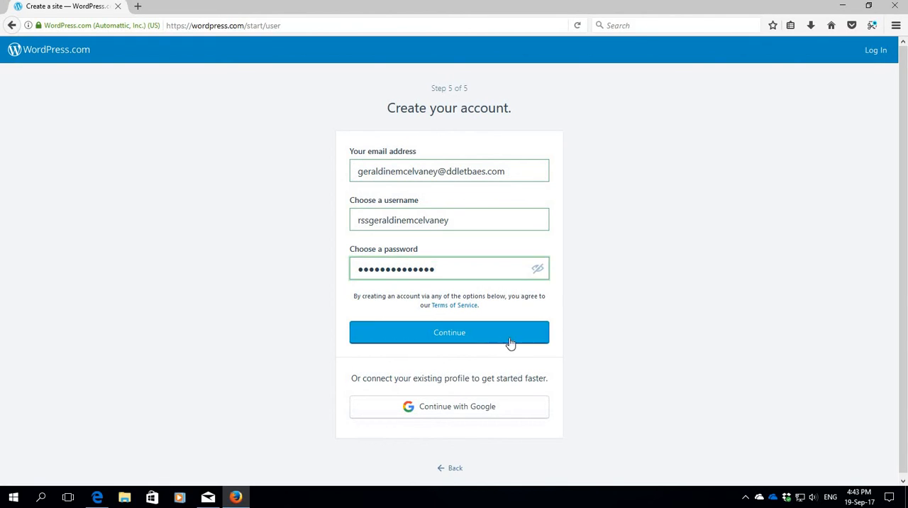
{"action": "left_click", "coordinate": [452, 334]}
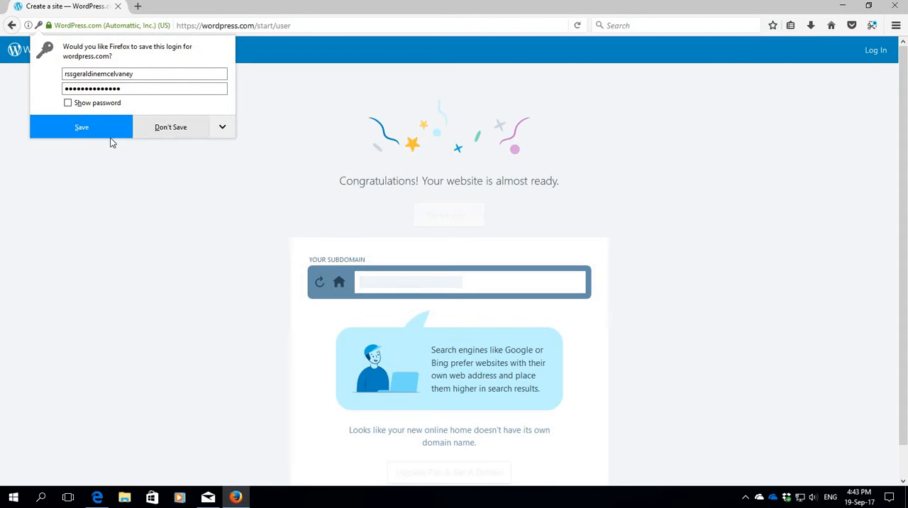
{"action": "left_click", "coordinate": [170, 128]}
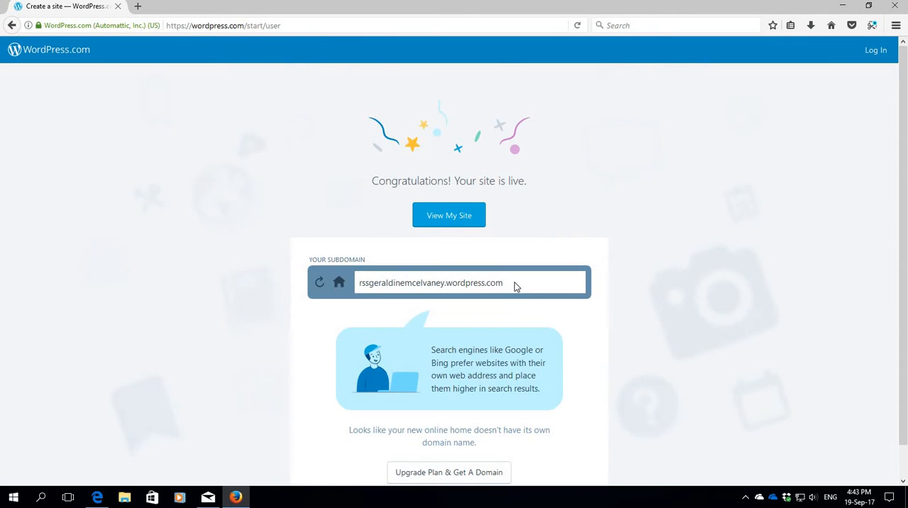
Step: View the new site and add a new blog post titled "First Class"
{"action": "left_click", "coordinate": [445, 217]}
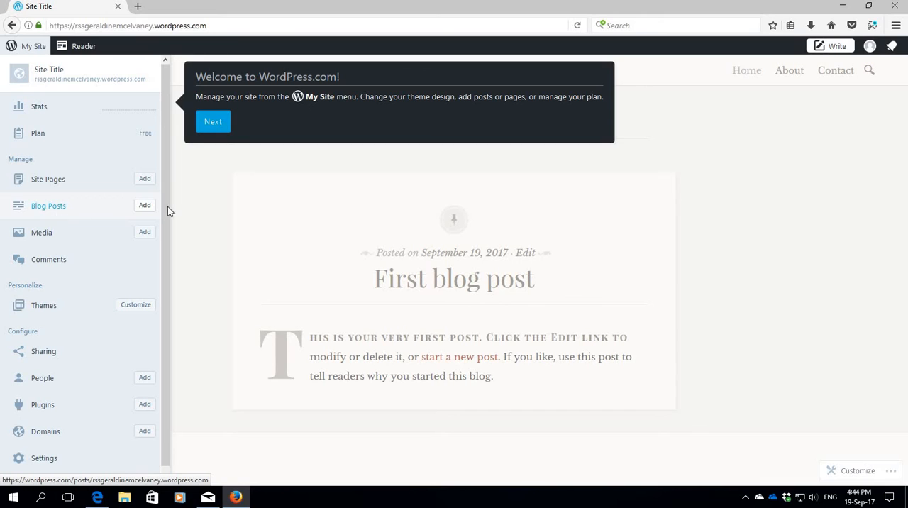
{"action": "left_click", "coordinate": [145, 206]}
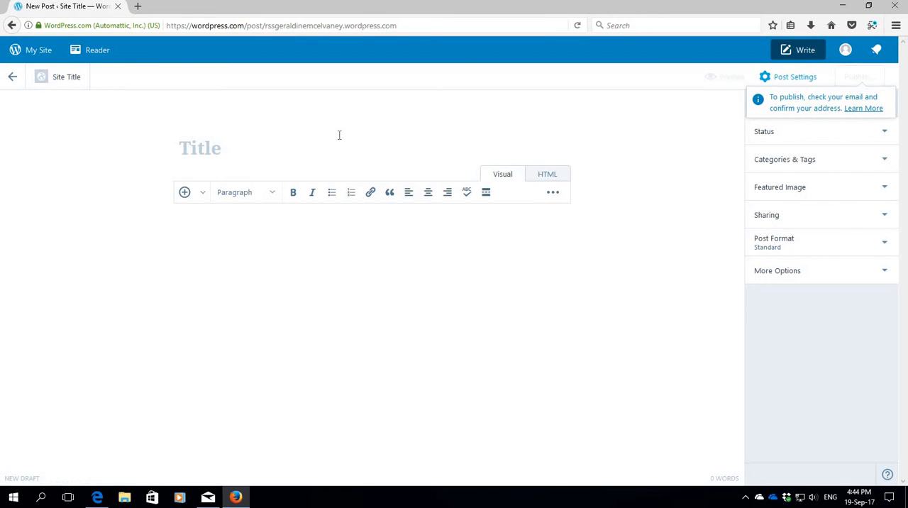
{"action": "type", "text": "Fi"}
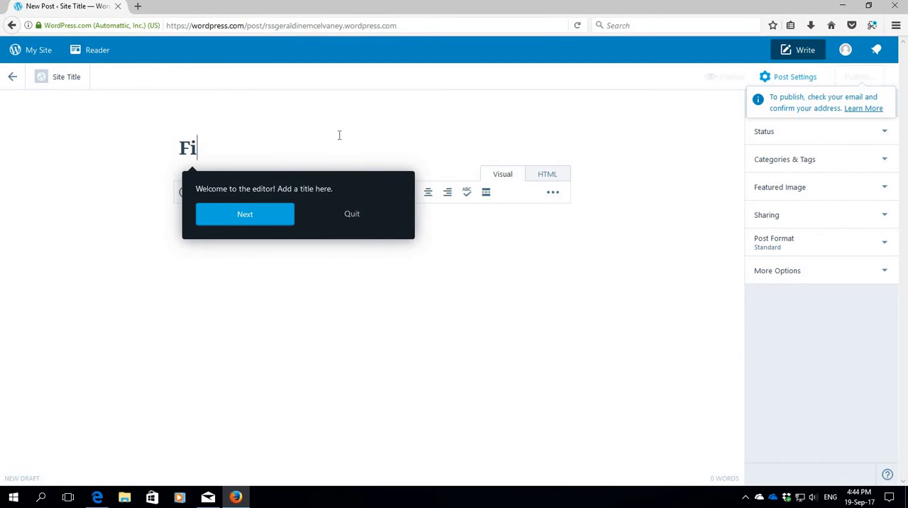
{"action": "type", "text": "rst Class"}
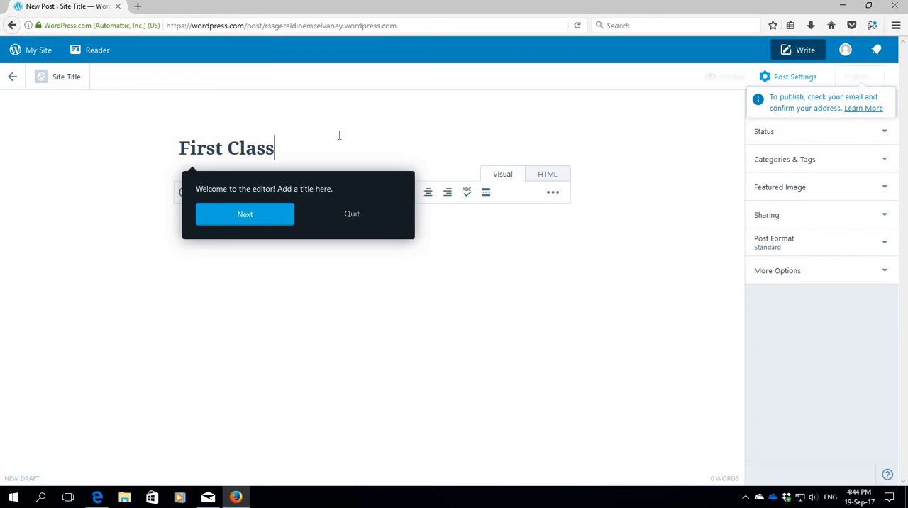
{"action": "left_click", "coordinate": [362, 281]}
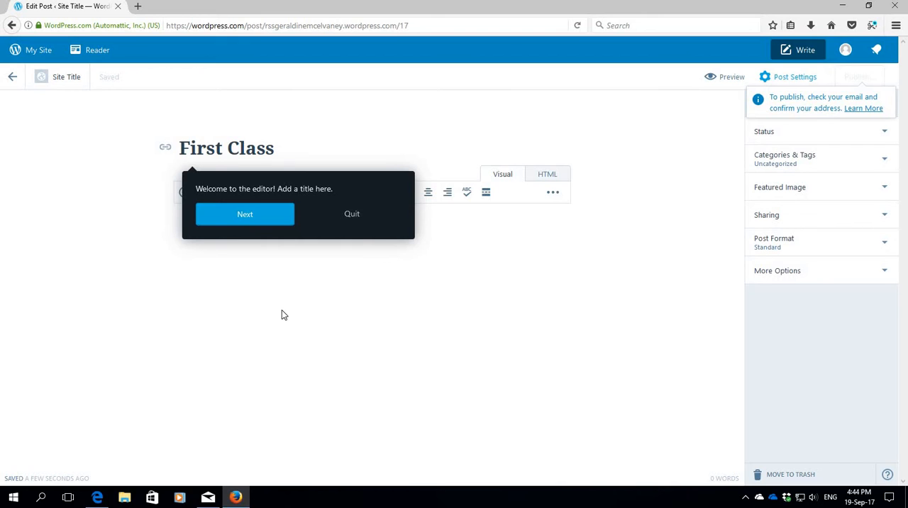
Step: Go through the editor's welcome tour, entering "The quick brown fox" in its sample content area, and close it
{"action": "left_click", "coordinate": [250, 220]}
{"action": "type", "text": "The q"}
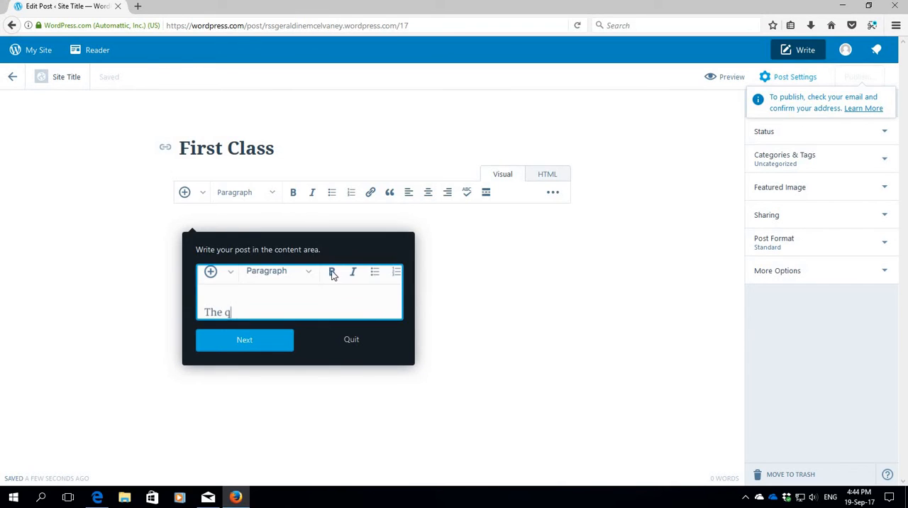
{"action": "type", "text": "uick brown fox ju"}
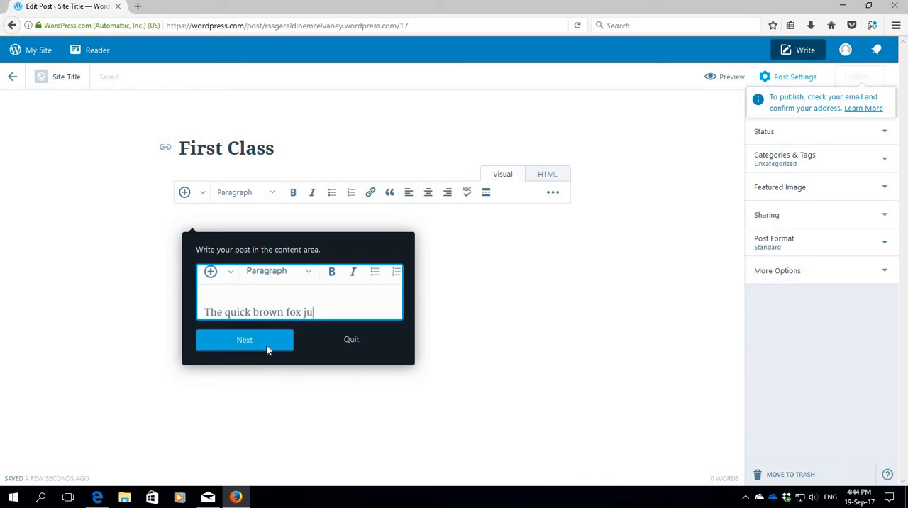
{"action": "left_click", "coordinate": [267, 346]}
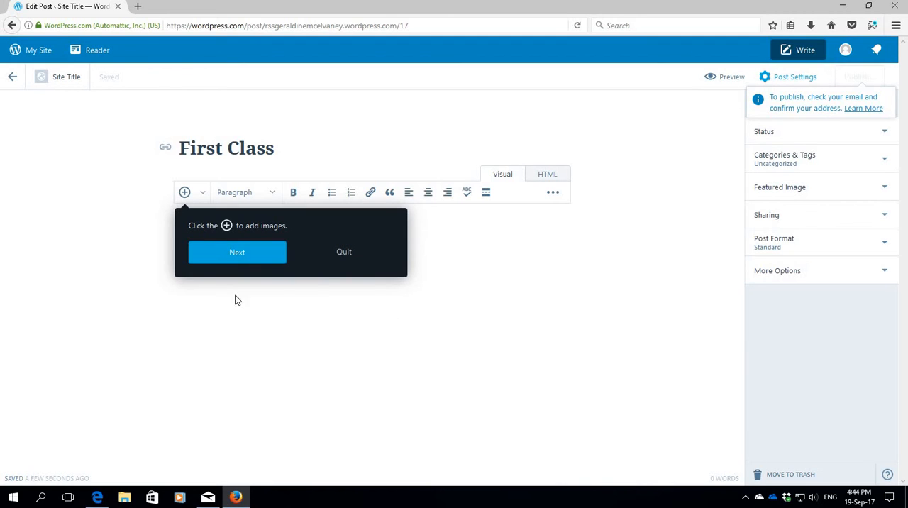
{"action": "left_click", "coordinate": [248, 260]}
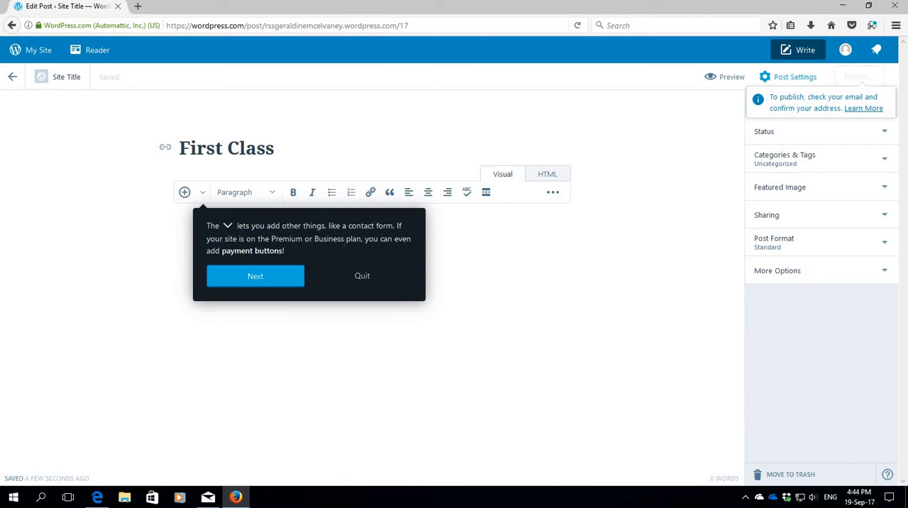
{"action": "left_click", "coordinate": [268, 284]}
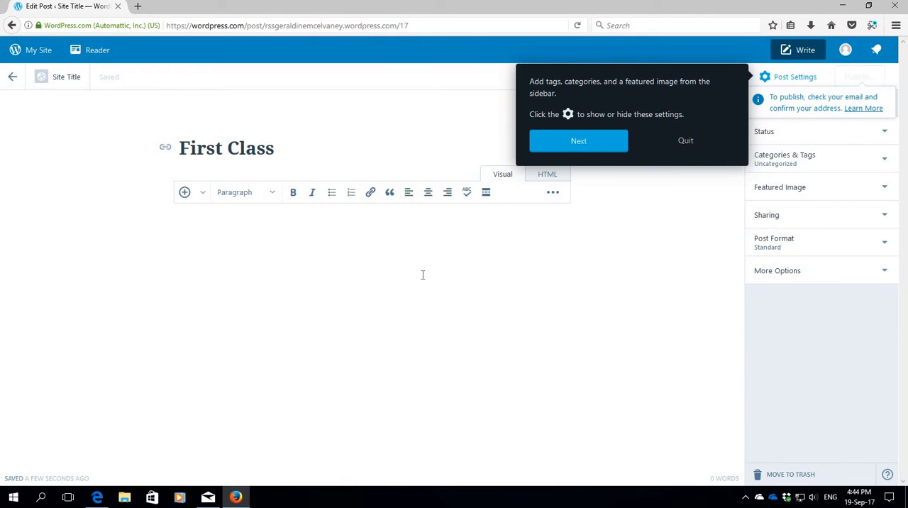
{"action": "left_click", "coordinate": [588, 145]}
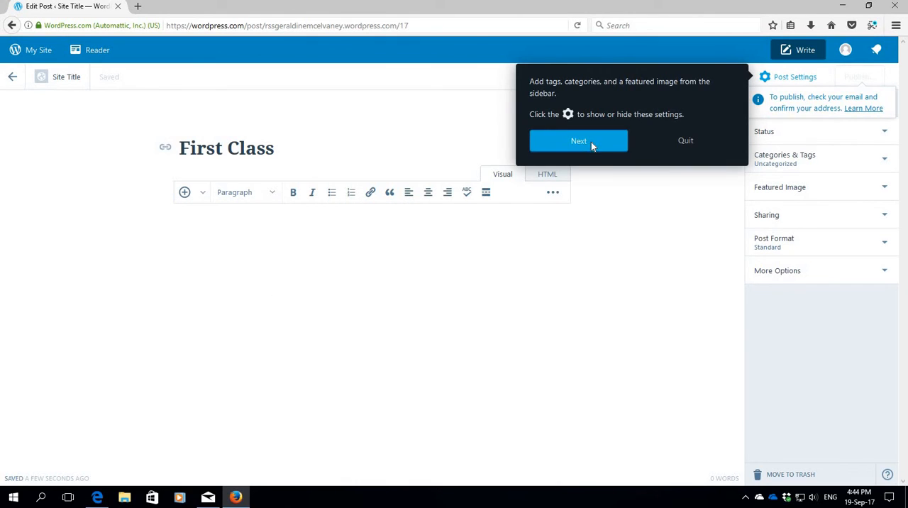
{"action": "left_click", "coordinate": [537, 304]}
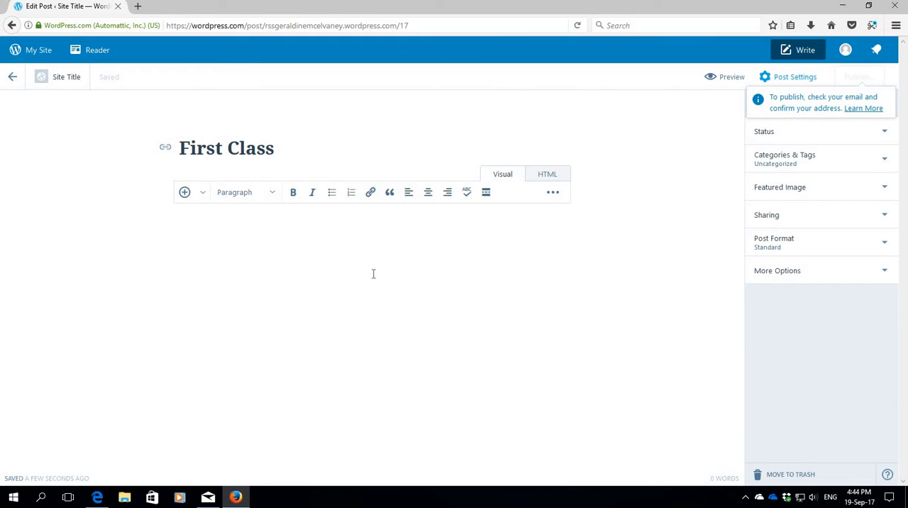
Step: Write the post's opening sentence: "We had our first class in CTE today and I learned how to blog!!!"
{"action": "left_click", "coordinate": [203, 234]}
{"action": "type", "text": "We had our first class in"}
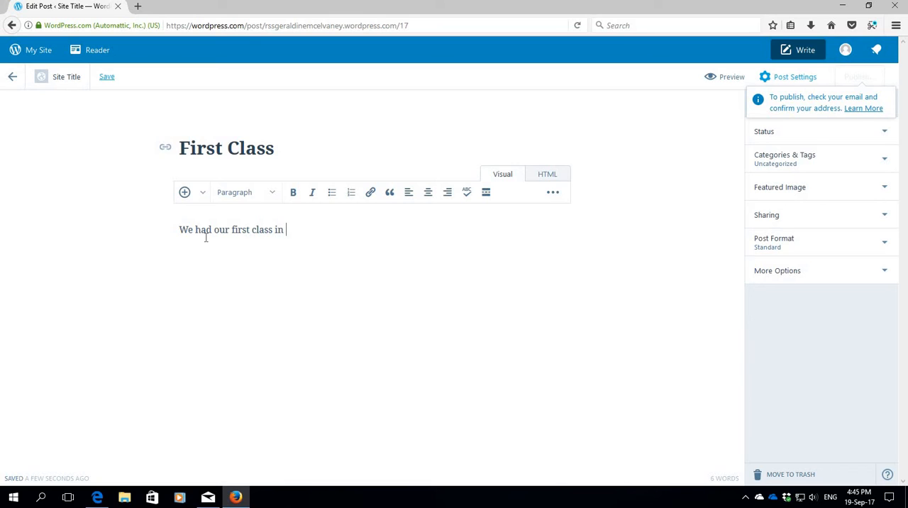
{"action": "type", "text": " CTE today and I learned"}
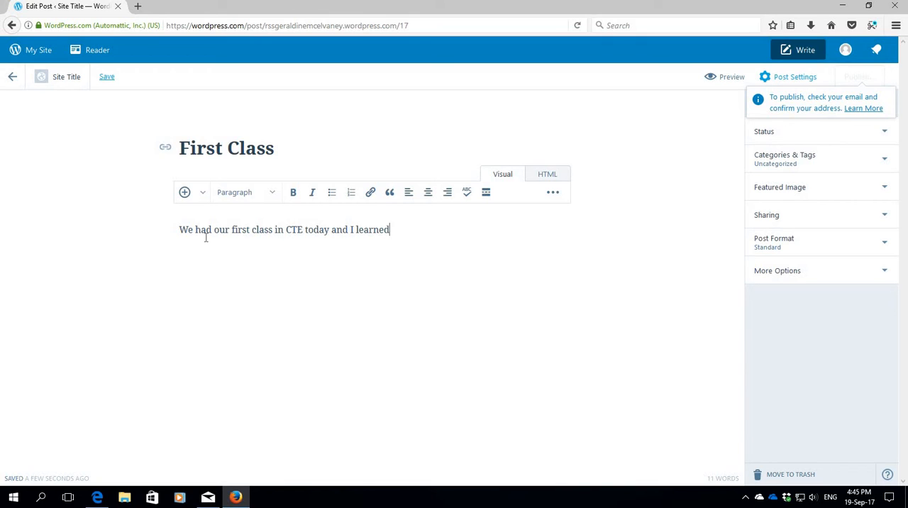
{"action": "type", "text": " how to blog!!! thi"}
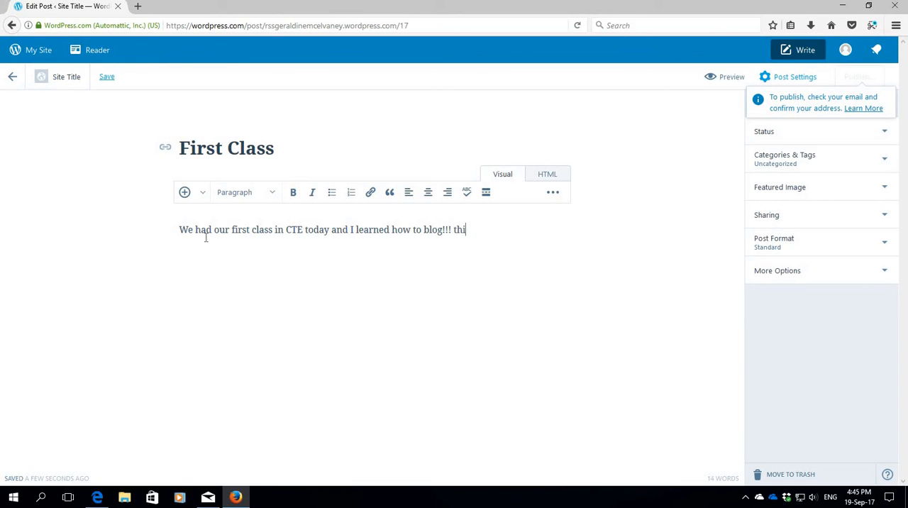
{"action": "type", "text": "s was a new experience for me"}
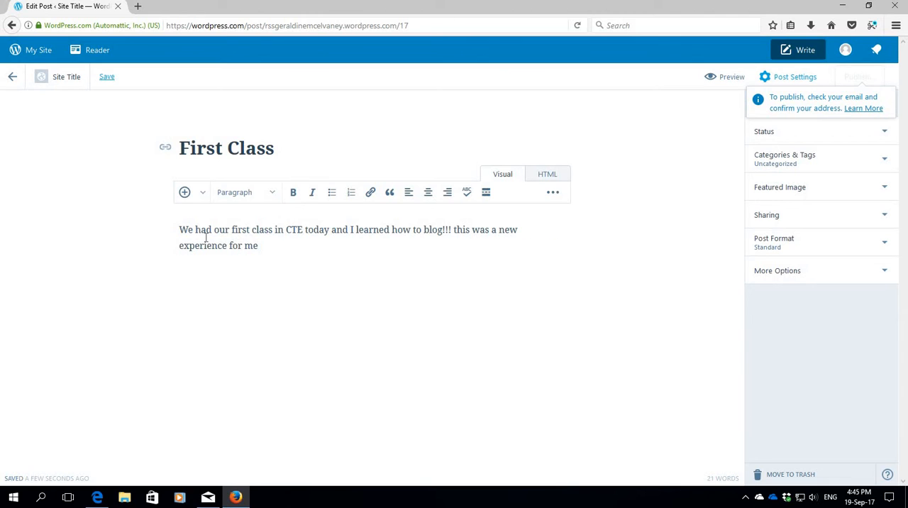
{"action": "type", "text": " and I really enjoyed it."}
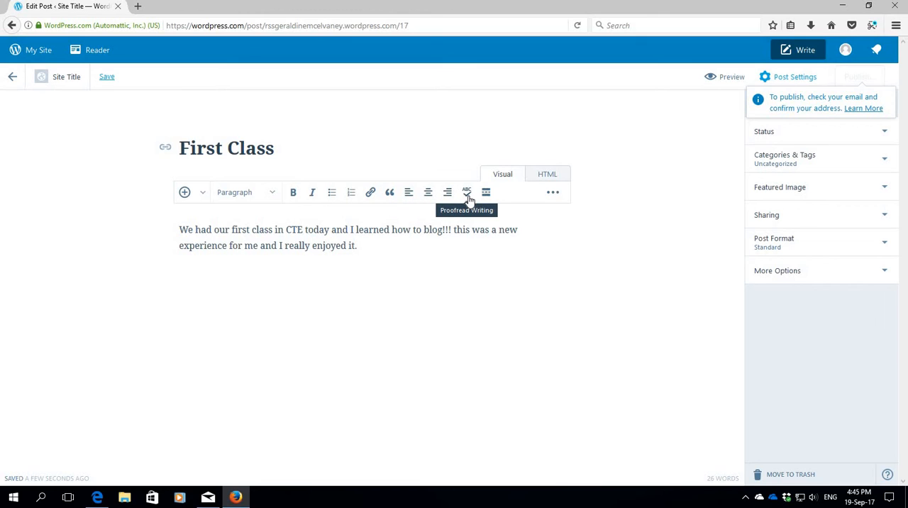
Step: Upload the "stressed" image from the computer's Pictures folder and insert it after the post's text
{"action": "left_click", "coordinate": [185, 194]}
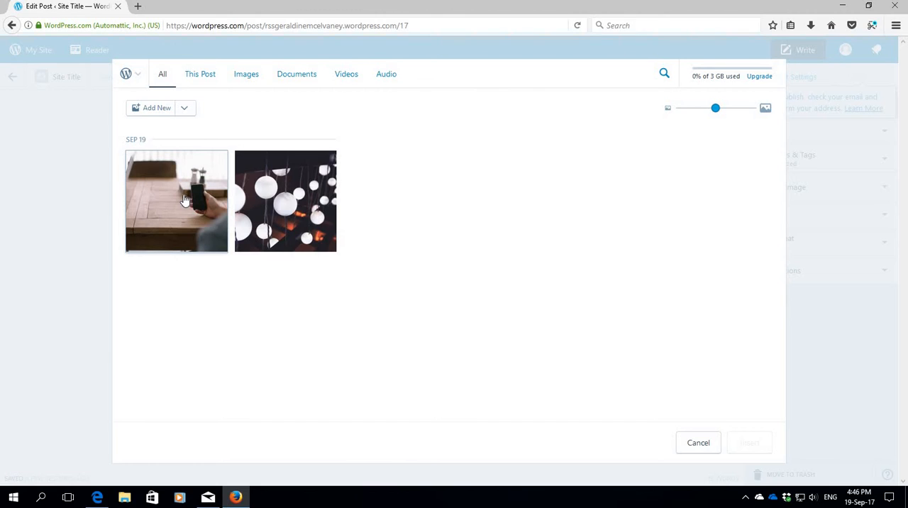
{"action": "left_click", "coordinate": [247, 75]}
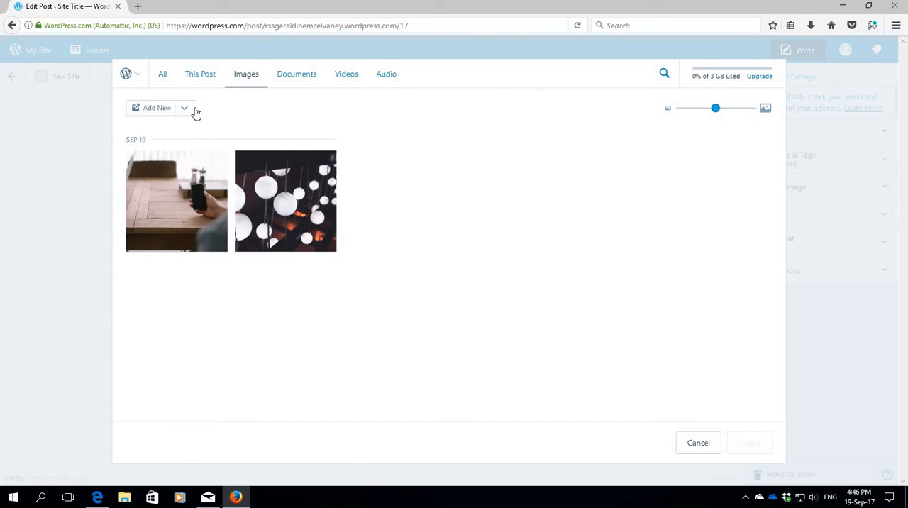
{"action": "left_click", "coordinate": [189, 108]}
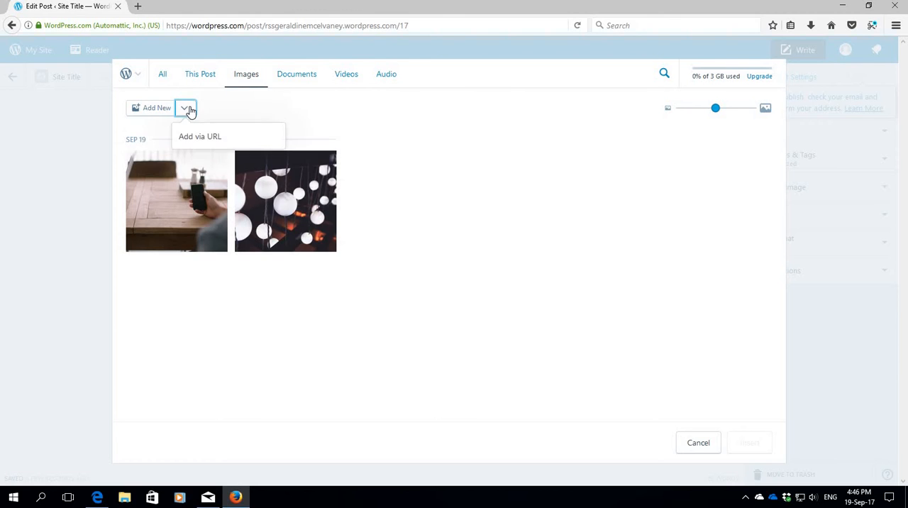
{"action": "left_click", "coordinate": [146, 108]}
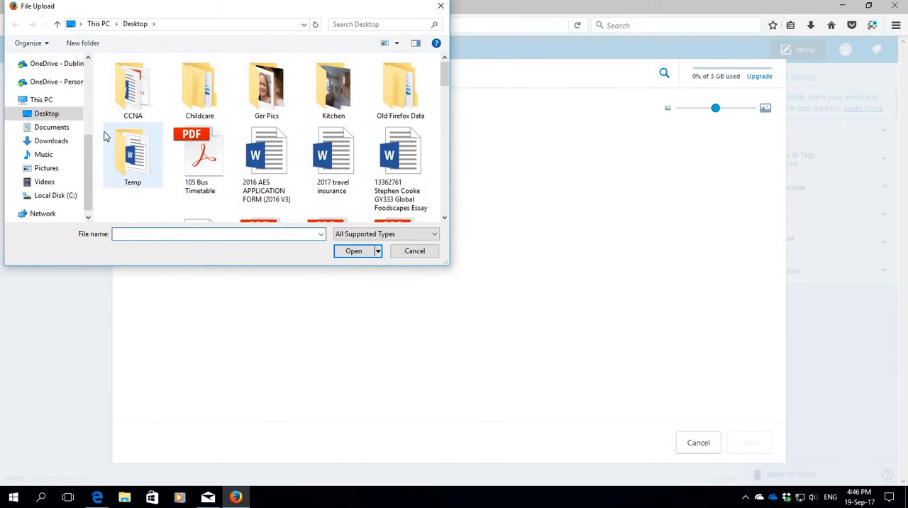
{"action": "left_click_drag", "start_coordinate": [87, 176], "coordinate": [90, 90]}
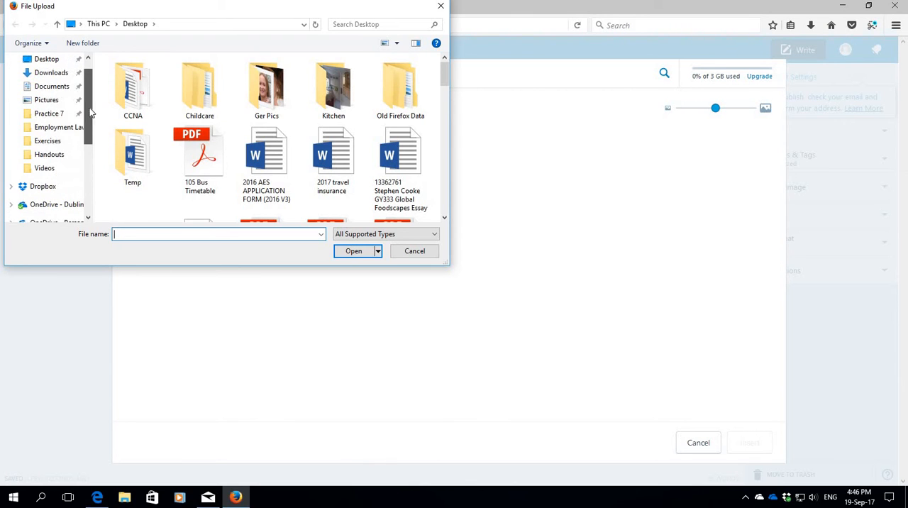
{"action": "left_click", "coordinate": [51, 100]}
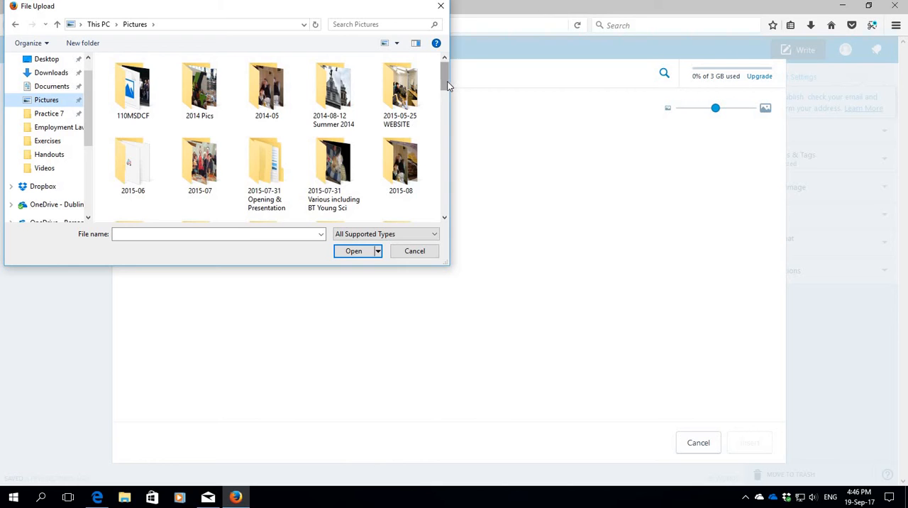
{"action": "left_click_drag", "start_coordinate": [444, 79], "coordinate": [440, 200]}
{"action": "left_click", "coordinate": [398, 170]}
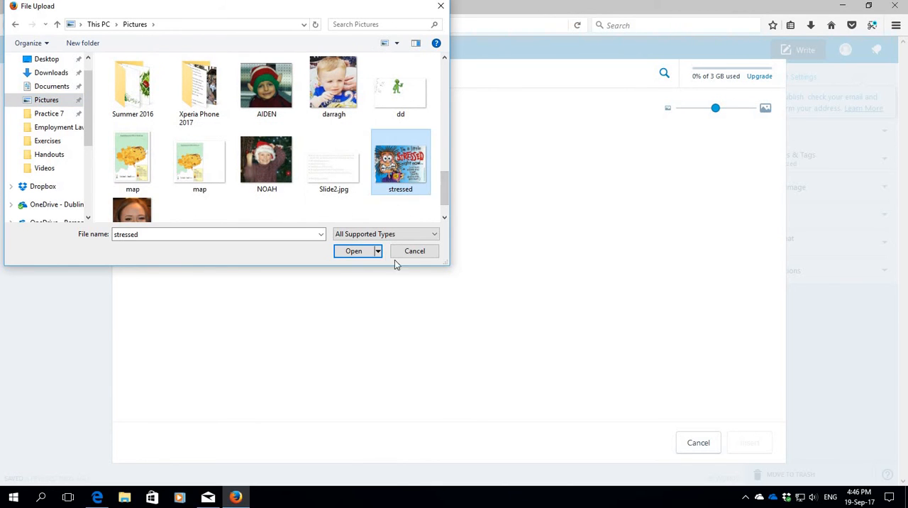
{"action": "left_click", "coordinate": [356, 251]}
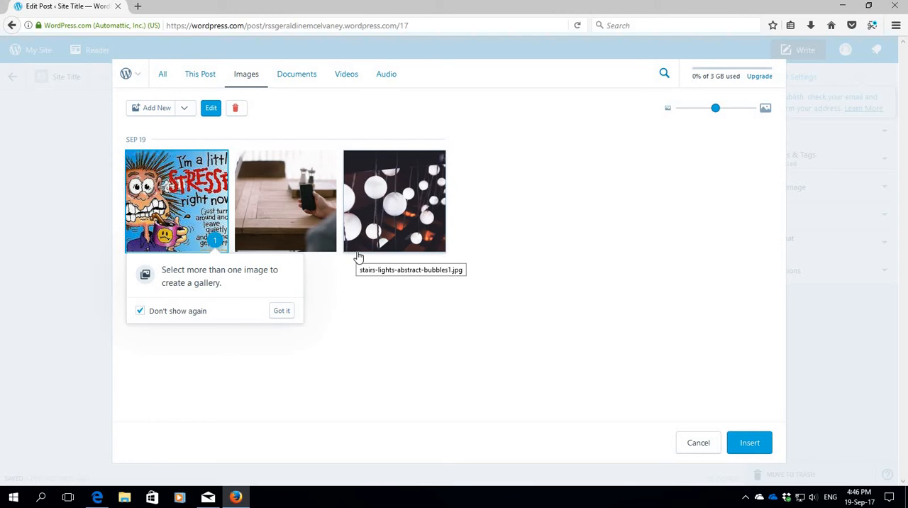
{"action": "left_click", "coordinate": [749, 442]}
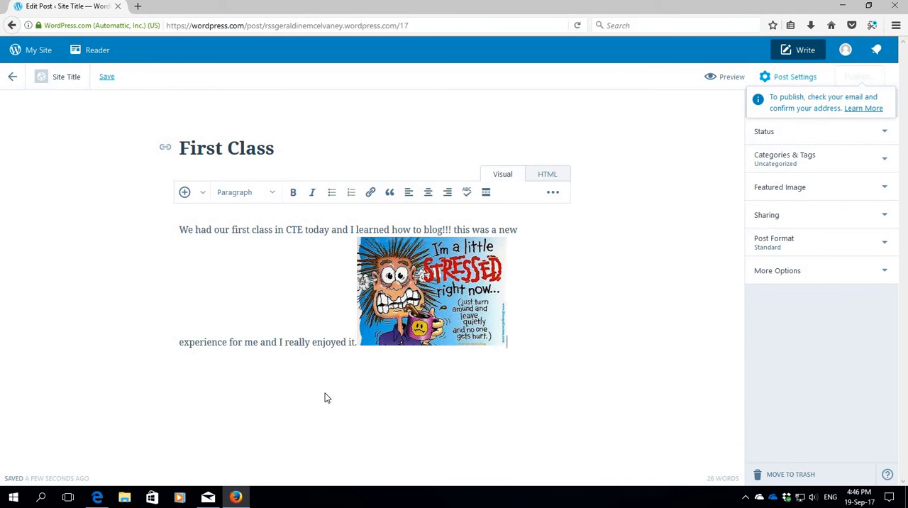
{"action": "left_click", "coordinate": [185, 193]}
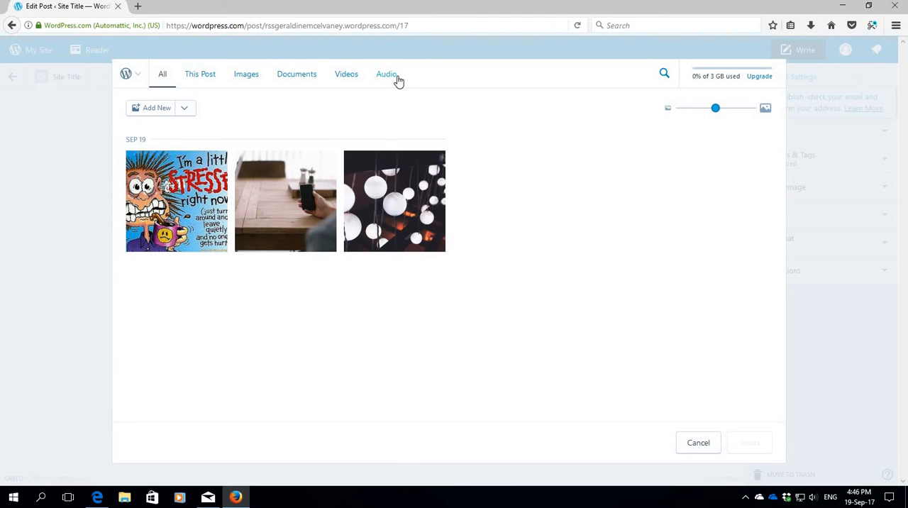
{"action": "left_click", "coordinate": [699, 443]}
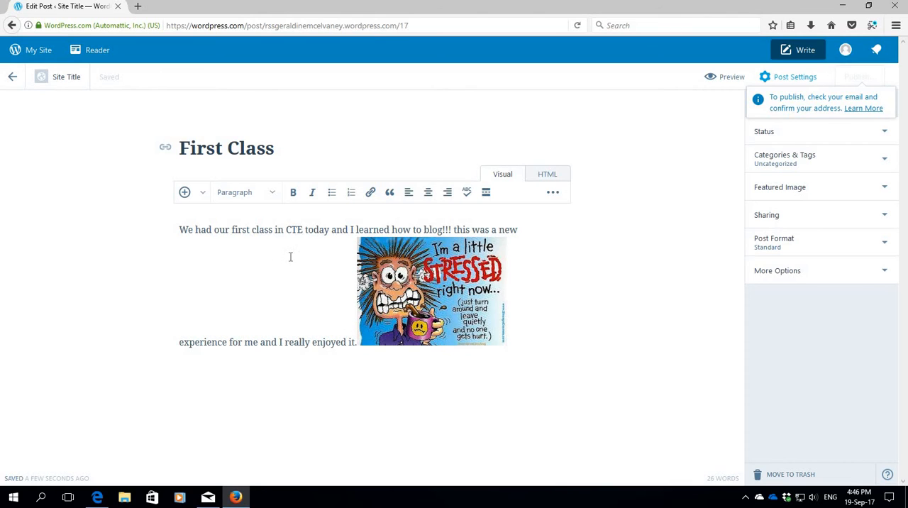
Step: Put the inserted image on its own line below the paragraph, preview the post and close the preview
{"action": "type", "text": ","}
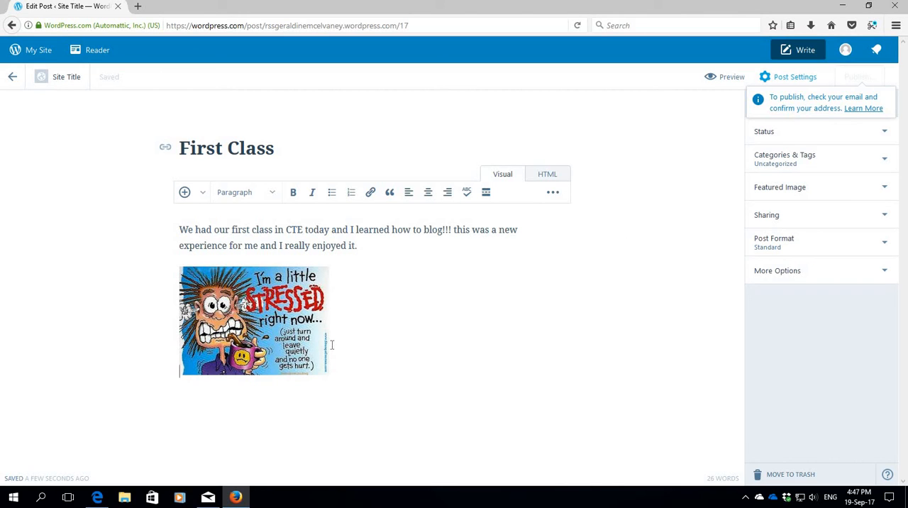
{"action": "left_click", "coordinate": [727, 79]}
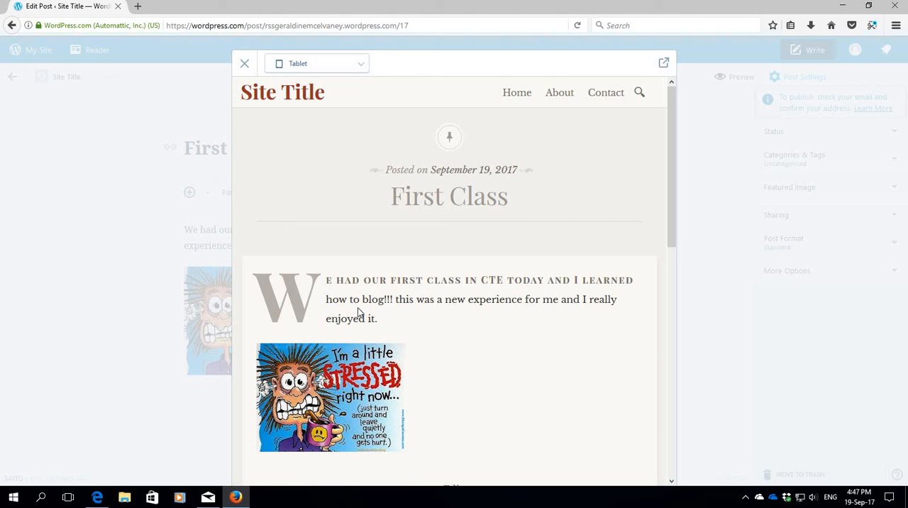
{"action": "left_click", "coordinate": [244, 65]}
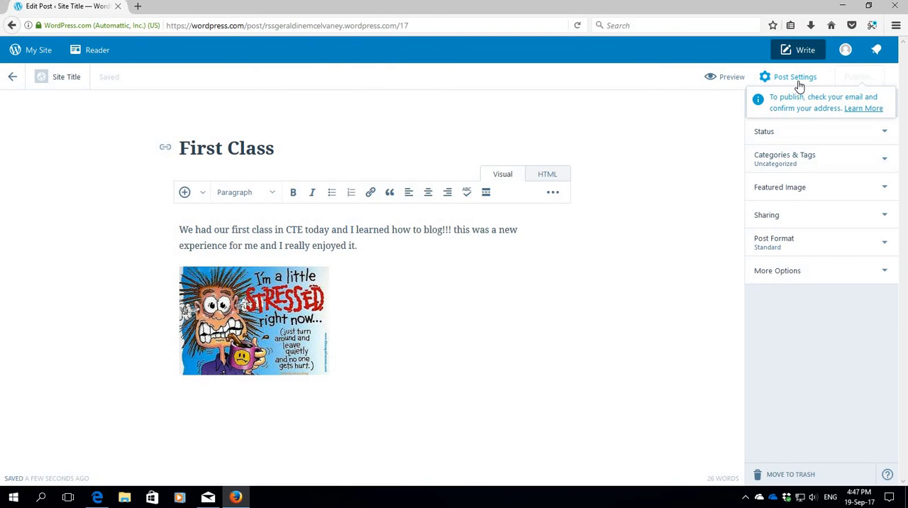